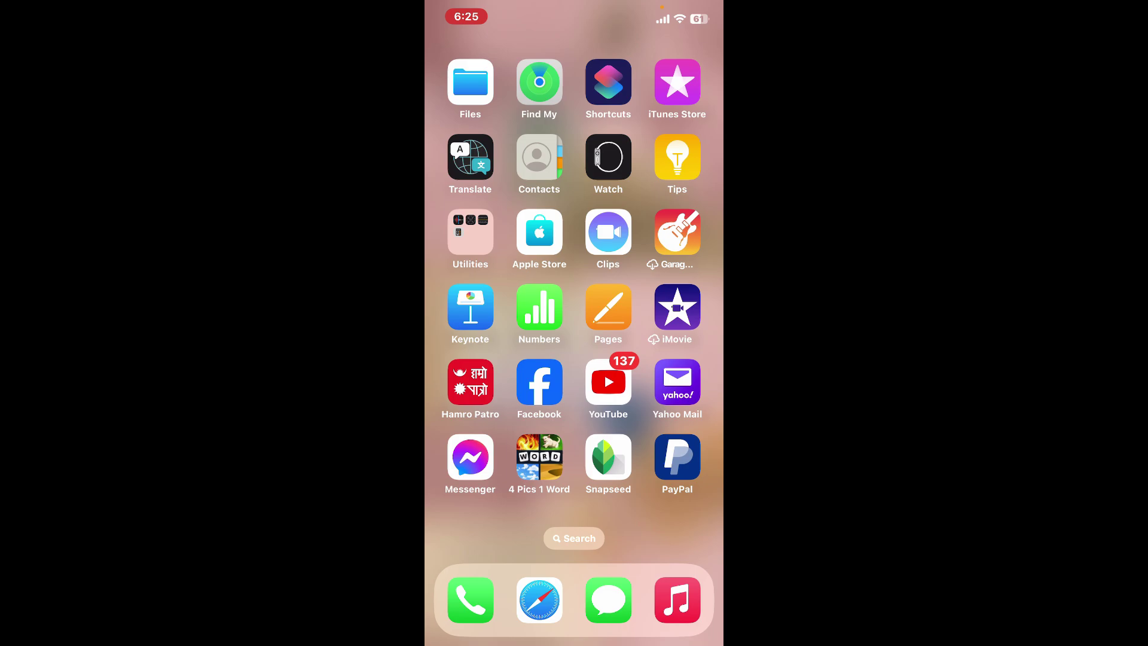
Replace the security-challenge search in Safari with paypal.com and load the PayPal homepage.
{"action": "left_click", "coordinate": [539, 599]}
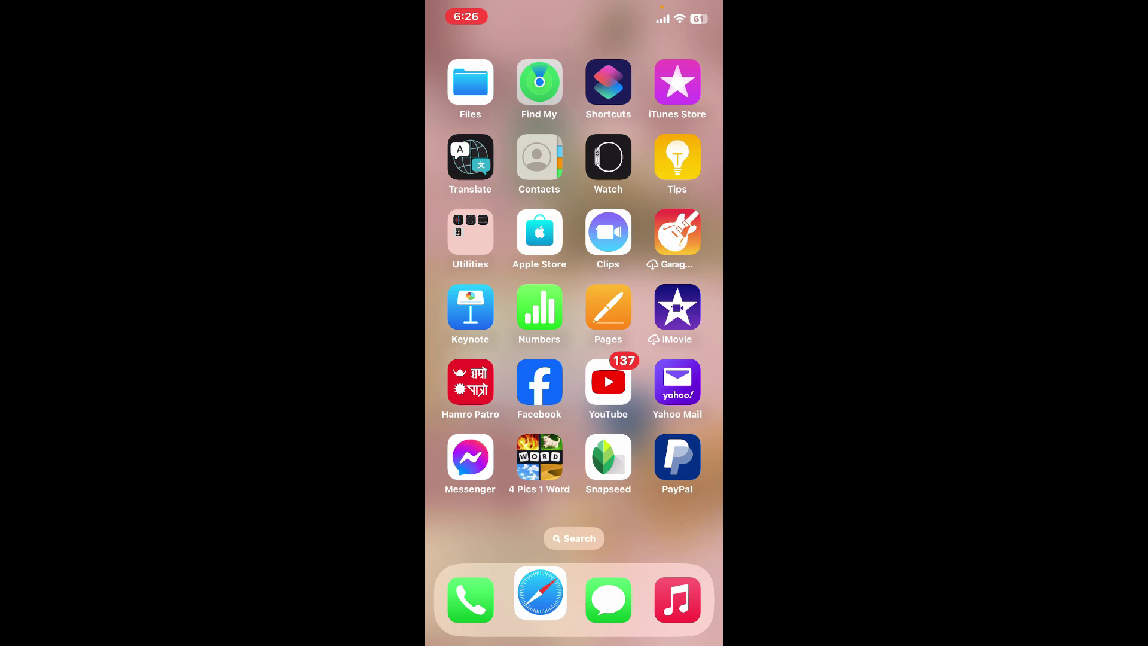
{"action": "left_click", "coordinate": [574, 566]}
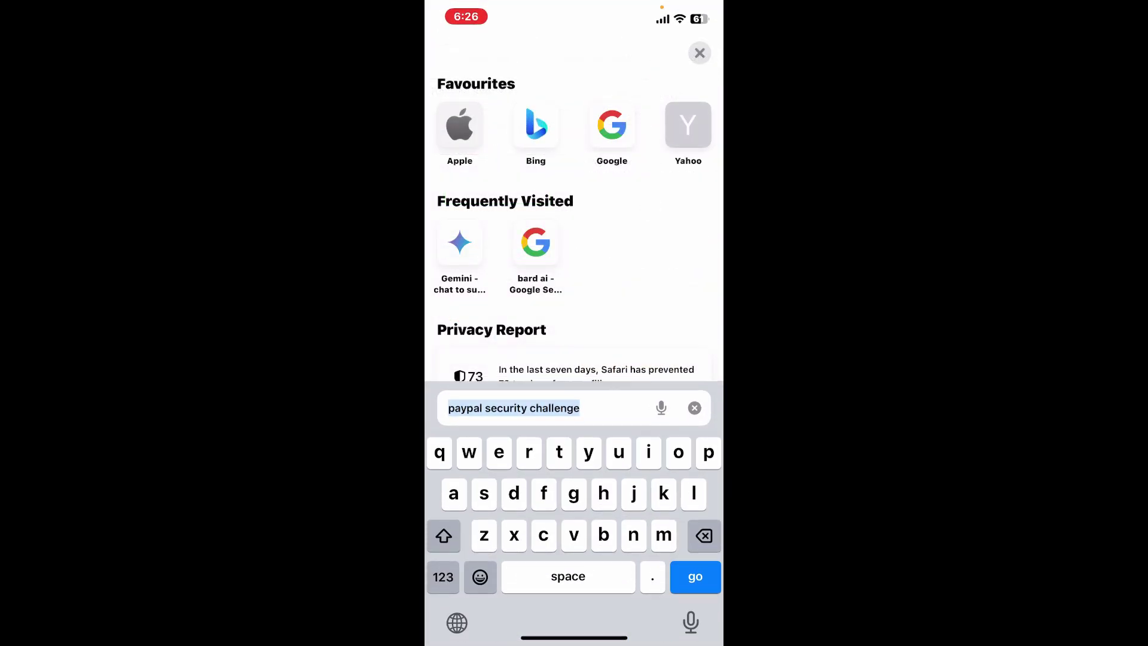
{"action": "key", "text": "BackSpace"}
{"action": "type", "text": "payp"}
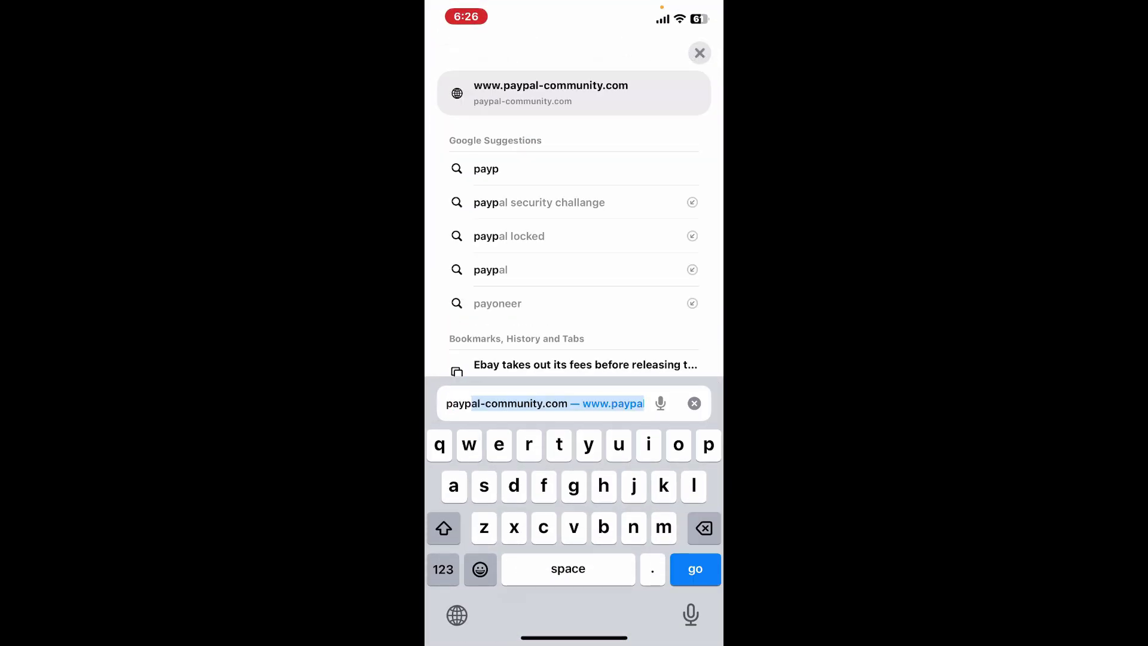
{"action": "type", "text": "al.com"}
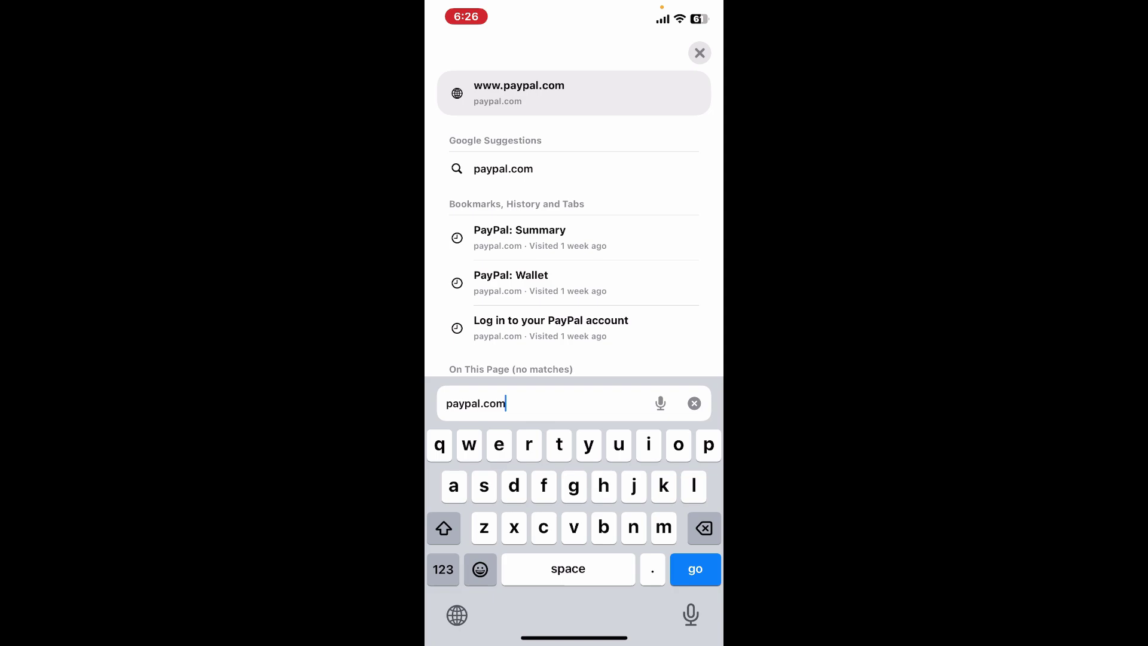
{"action": "key", "text": "Return"}
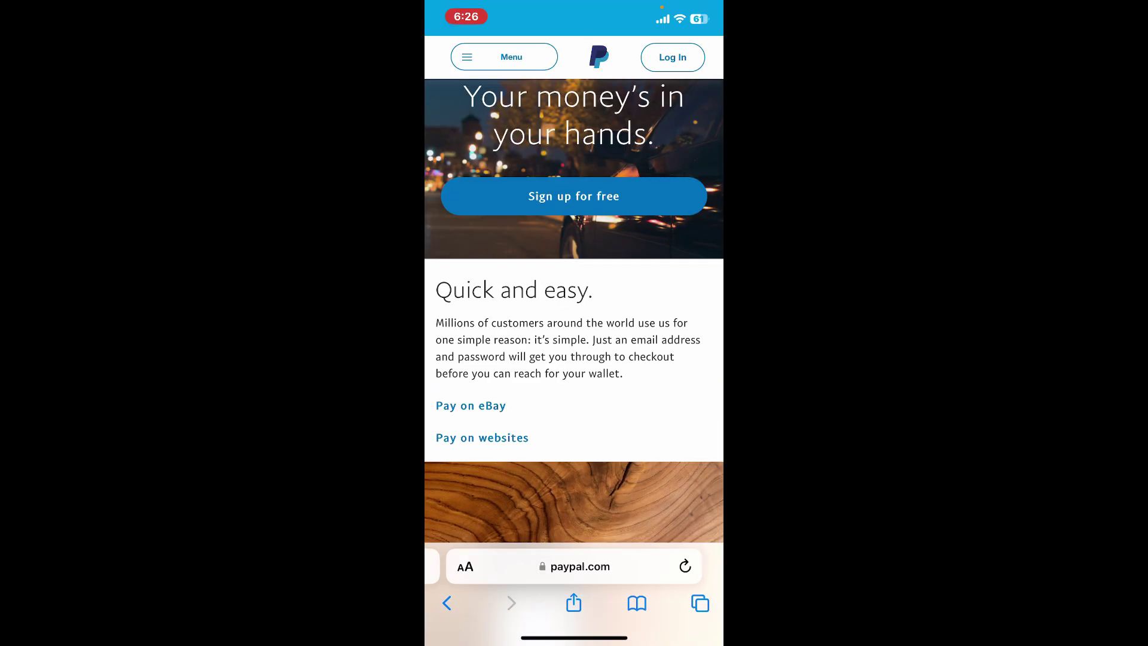
Log in to PayPal with the account email and password via Face ID.
{"action": "left_click", "coordinate": [673, 56]}
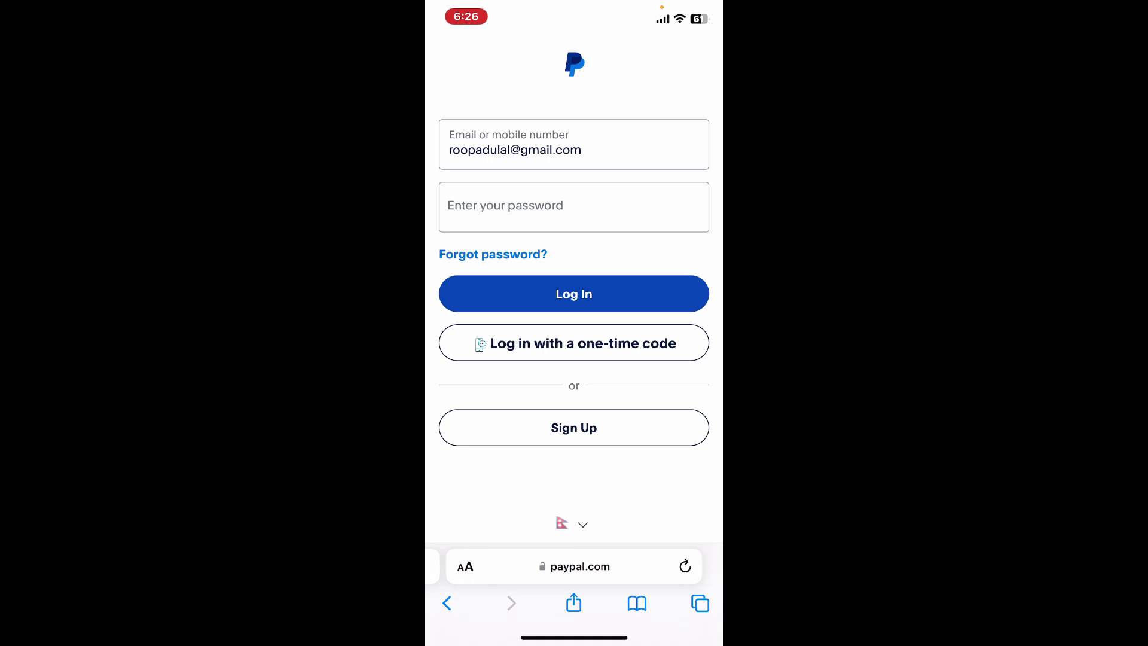
{"action": "left_click", "coordinate": [573, 206]}
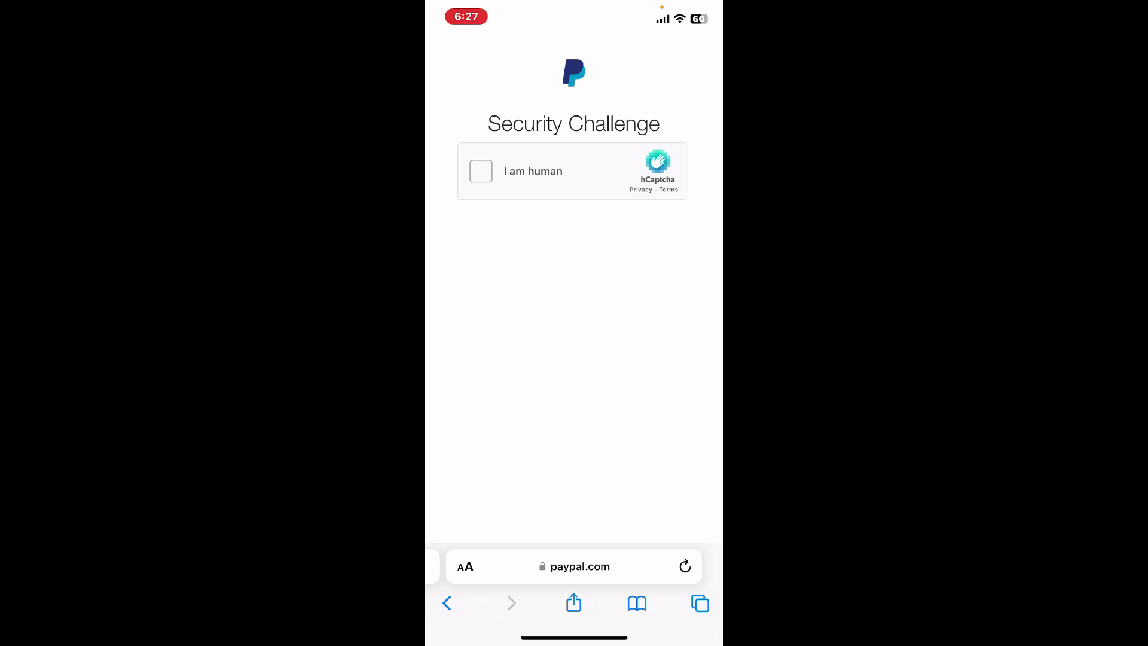
Tick the hCaptcha 'I am human' box and decline the app with 'Not now'.
{"action": "left_click", "coordinate": [481, 171]}
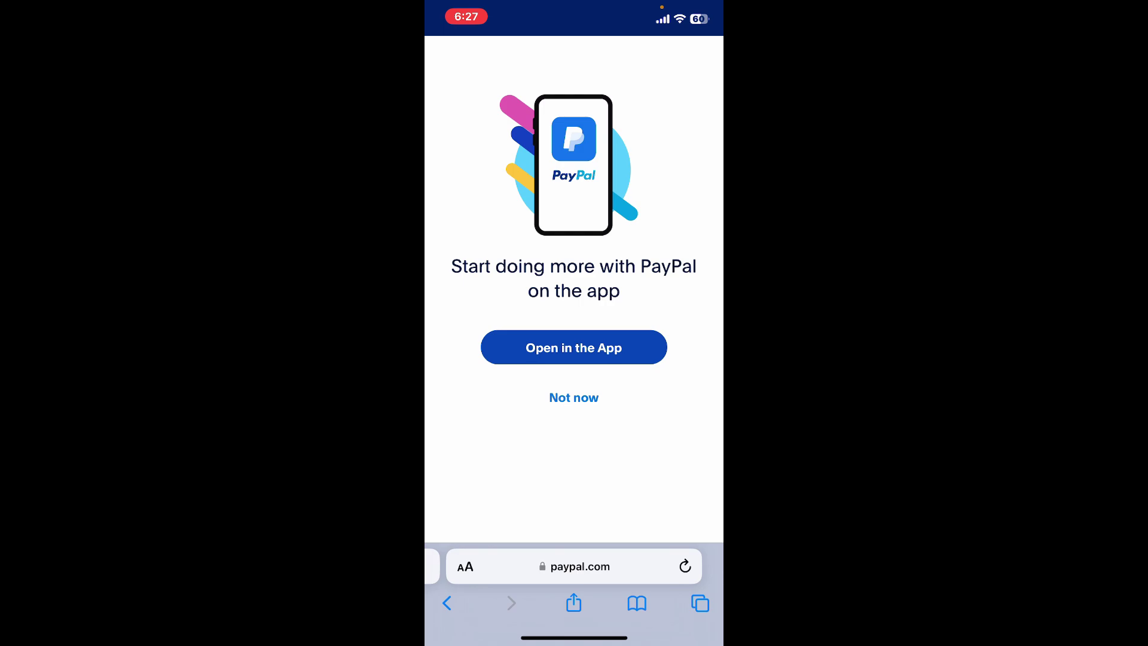
{"action": "left_click", "coordinate": [573, 397]}
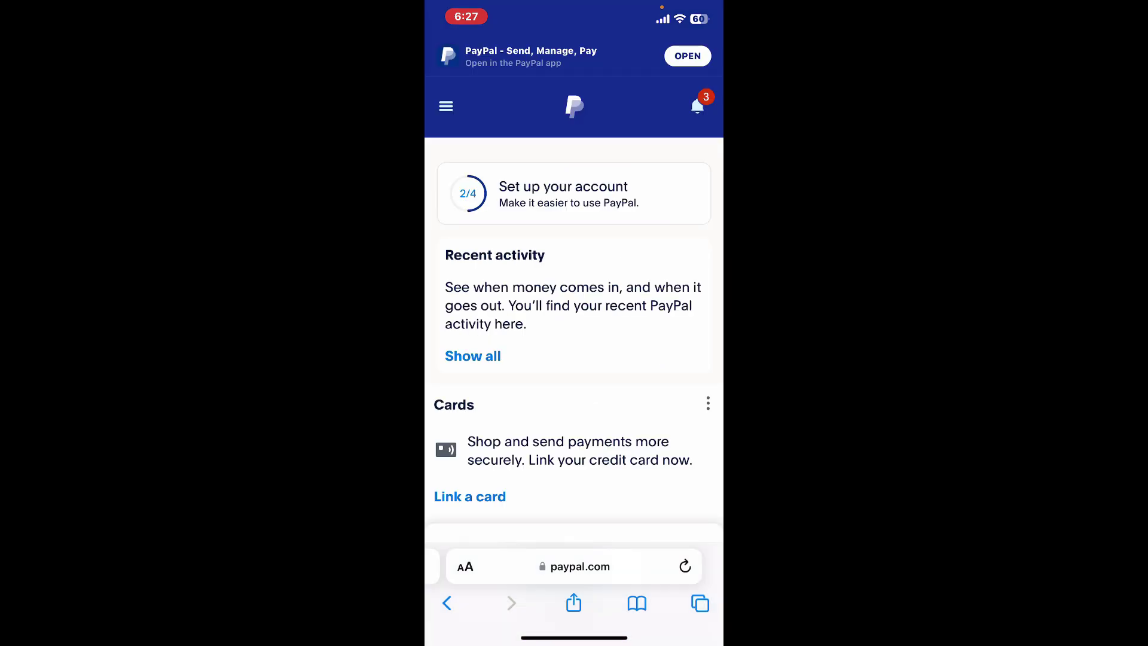
{"action": "scroll", "coordinate": [574, 359], "scroll_direction": "down", "scroll_amount": 2}
{"action": "scroll", "coordinate": [574, 358], "scroll_direction": "down", "scroll_amount": 3}
{"action": "scroll", "coordinate": [574, 359], "scroll_direction": "up", "scroll_amount": 5}
Go to the Help Center from the navigation menu and reach Contact Customer Service.
{"action": "left_click", "coordinate": [446, 106]}
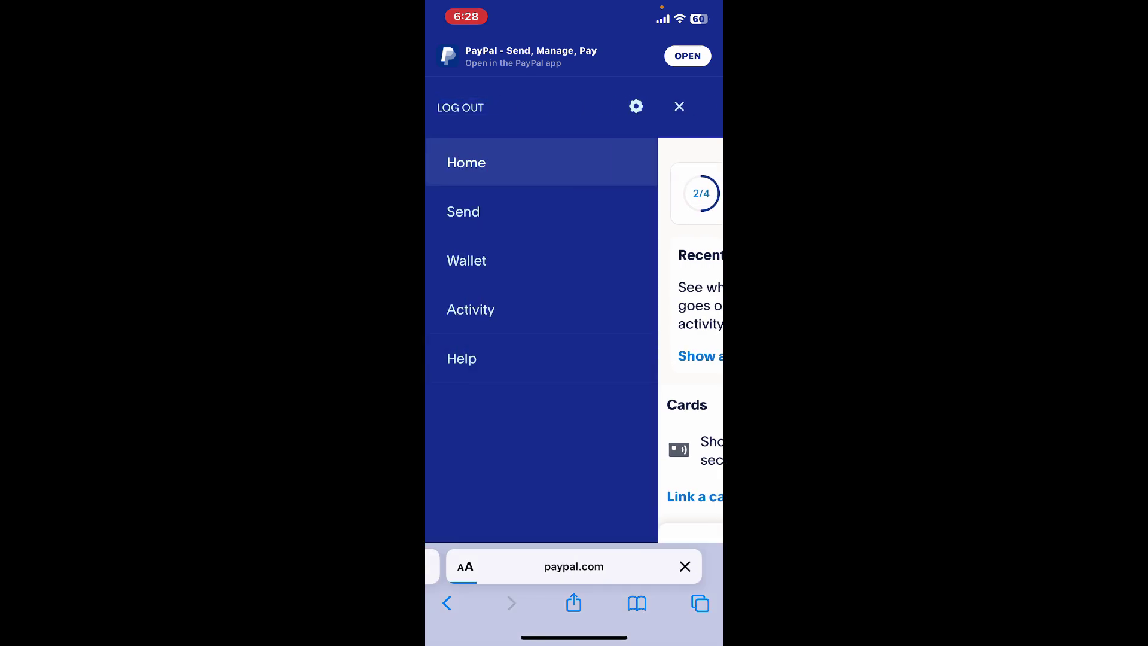
{"action": "left_click", "coordinate": [462, 318]}
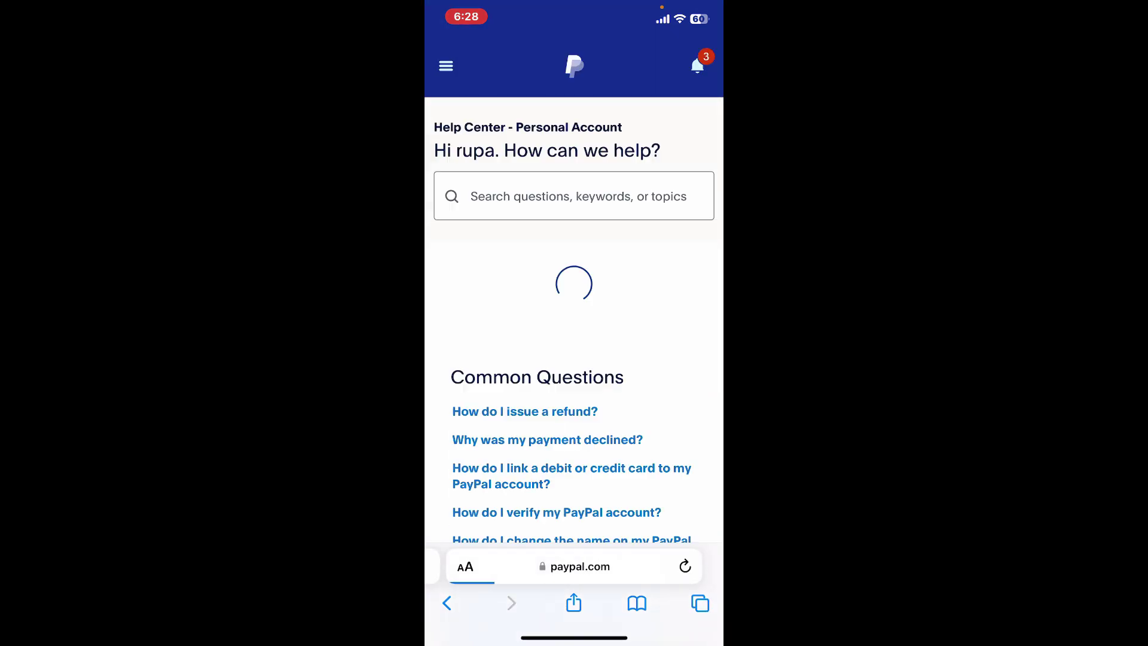
{"action": "scroll", "coordinate": [574, 358], "scroll_direction": "down", "scroll_amount": 5}
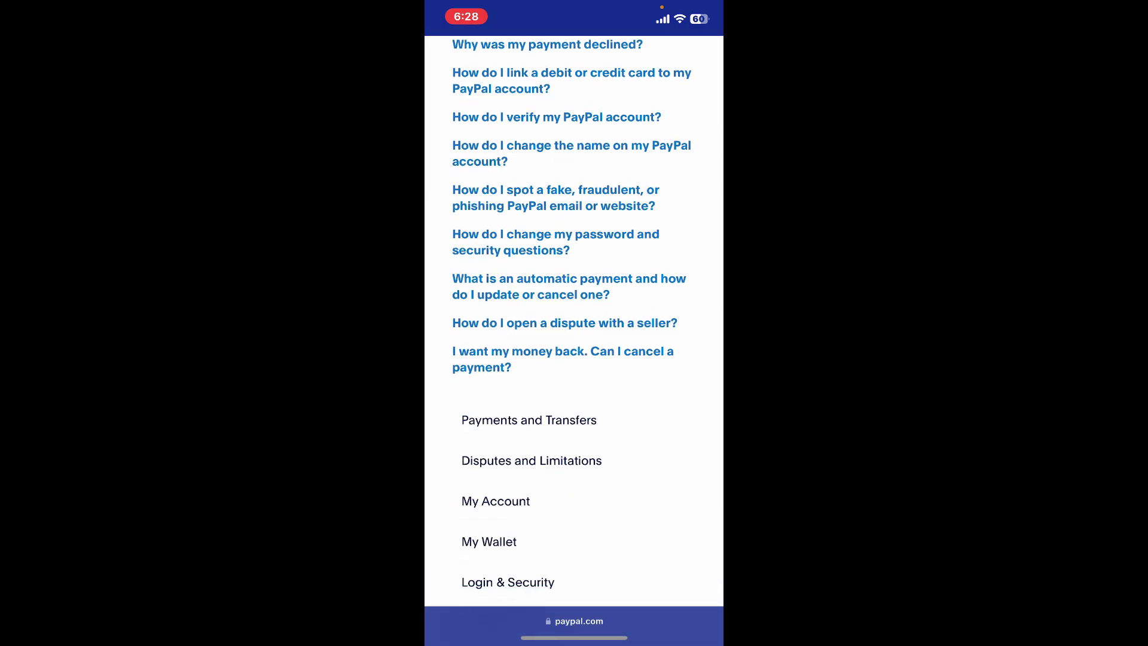
{"action": "scroll", "coordinate": [574, 360], "scroll_direction": "down", "scroll_amount": 1}
{"action": "scroll", "coordinate": [574, 358], "scroll_direction": "down", "scroll_amount": 2}
{"action": "scroll", "coordinate": [574, 359], "scroll_direction": "down", "scroll_amount": 2}
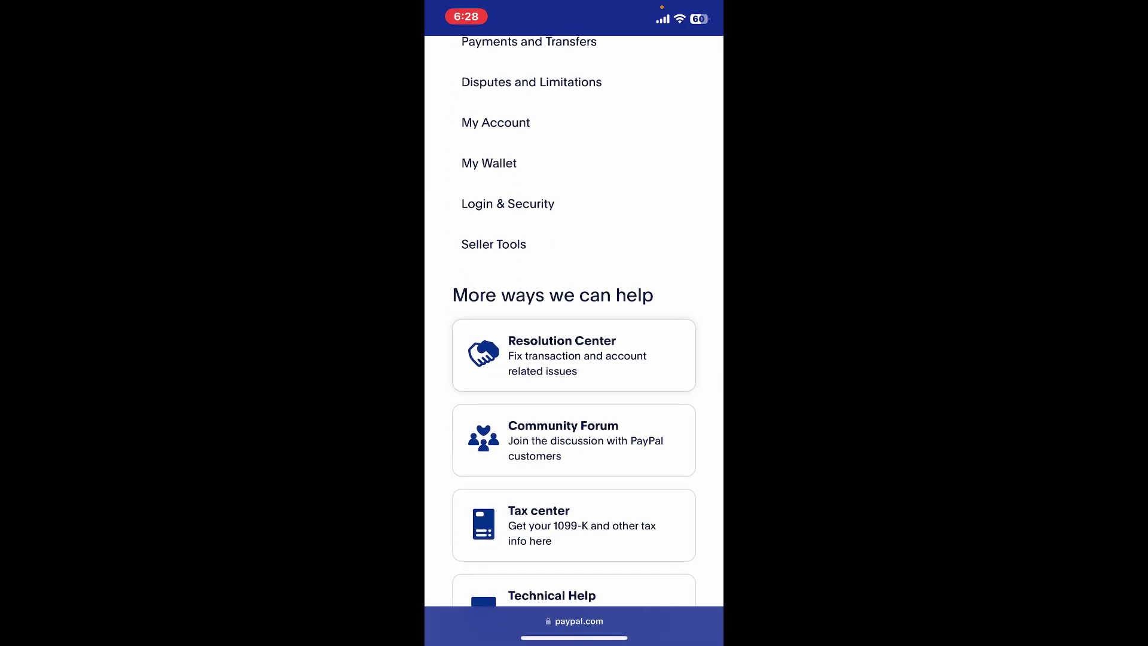
{"action": "scroll", "coordinate": [574, 358], "scroll_direction": "down", "scroll_amount": 2}
{"action": "scroll", "coordinate": [574, 358], "scroll_direction": "down", "scroll_amount": 3}
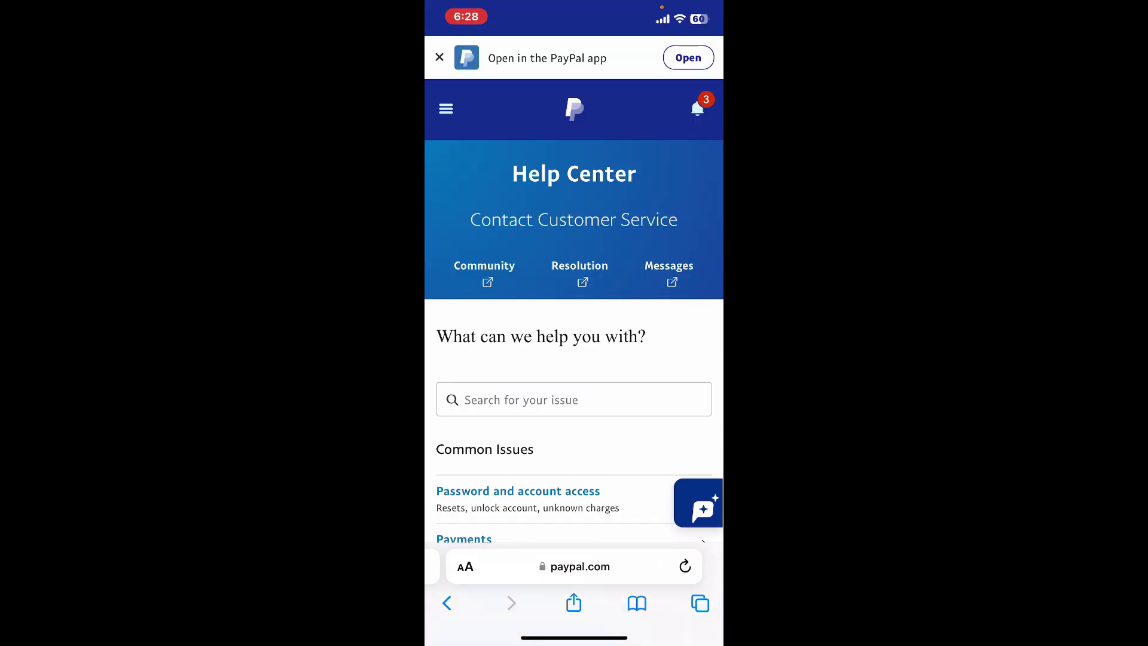
{"action": "scroll", "coordinate": [575, 359], "scroll_direction": "down", "scroll_amount": 3}
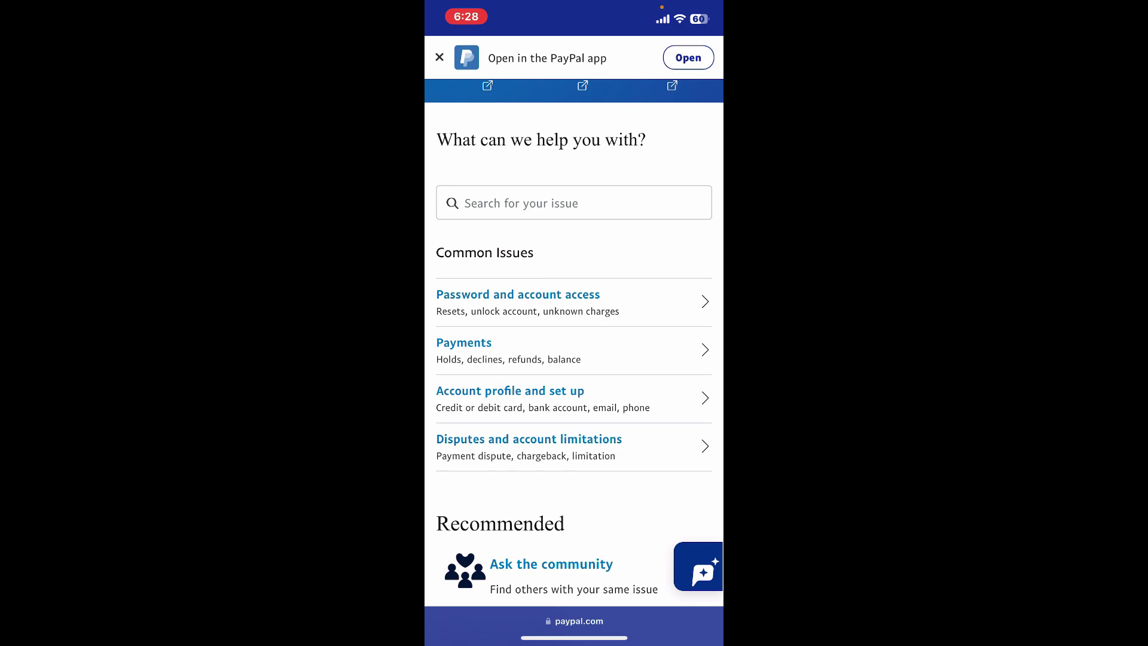
Choose 'Password and account access' > 'Login problems' and expand the password-reset guidance.
{"action": "left_click", "coordinate": [518, 294]}
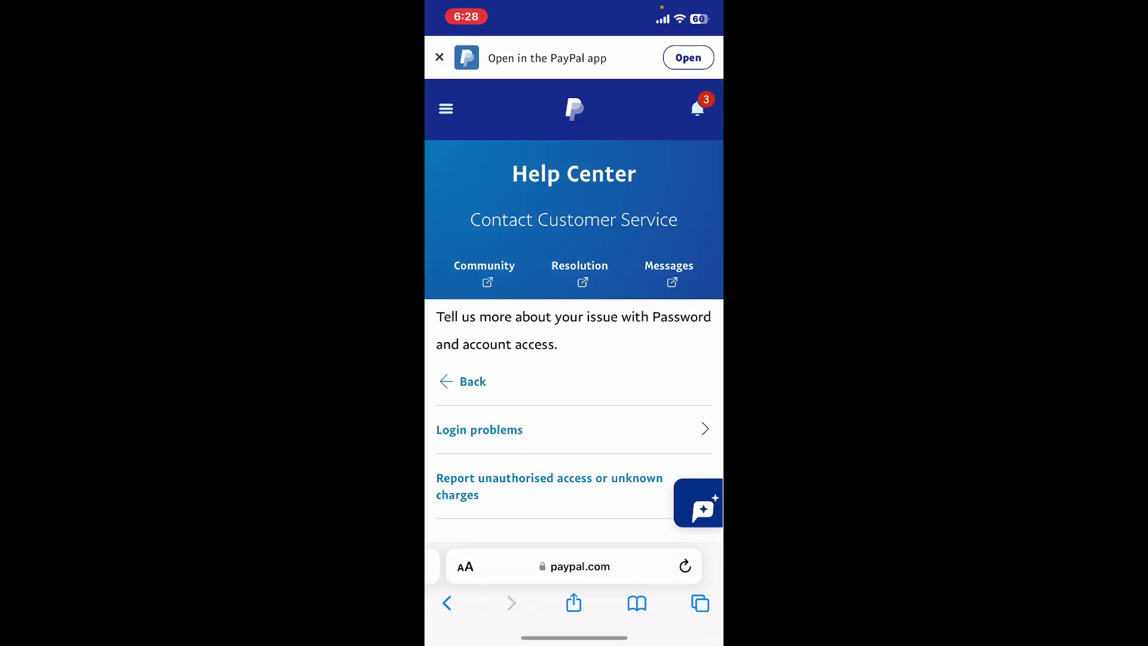
{"action": "scroll", "coordinate": [574, 359], "scroll_direction": "down", "scroll_amount": 2}
{"action": "left_click", "coordinate": [479, 259]}
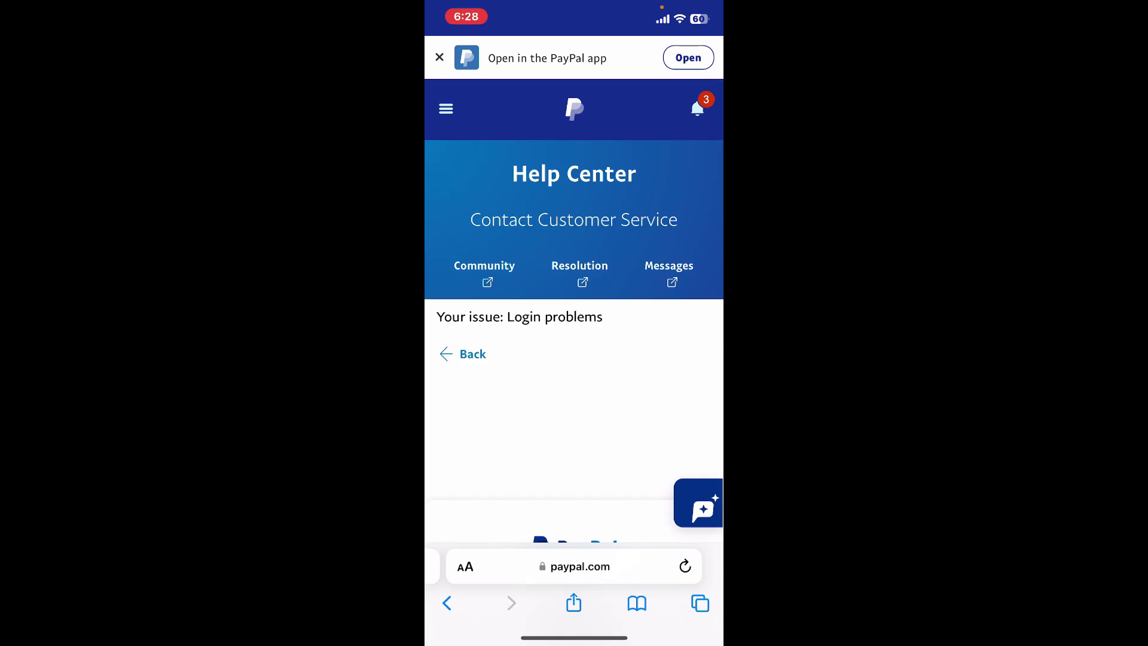
{"action": "scroll", "coordinate": [574, 359], "scroll_direction": "down", "scroll_amount": 2}
{"action": "left_click", "coordinate": [561, 267]}
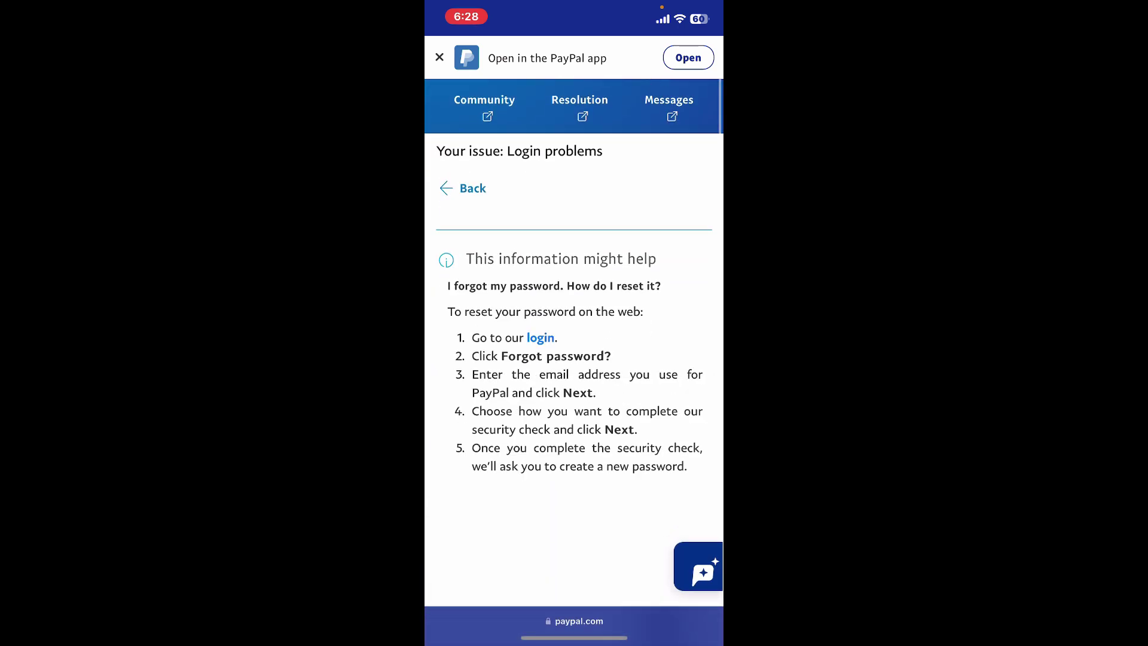
{"action": "scroll", "coordinate": [575, 359], "scroll_direction": "down", "scroll_amount": 2}
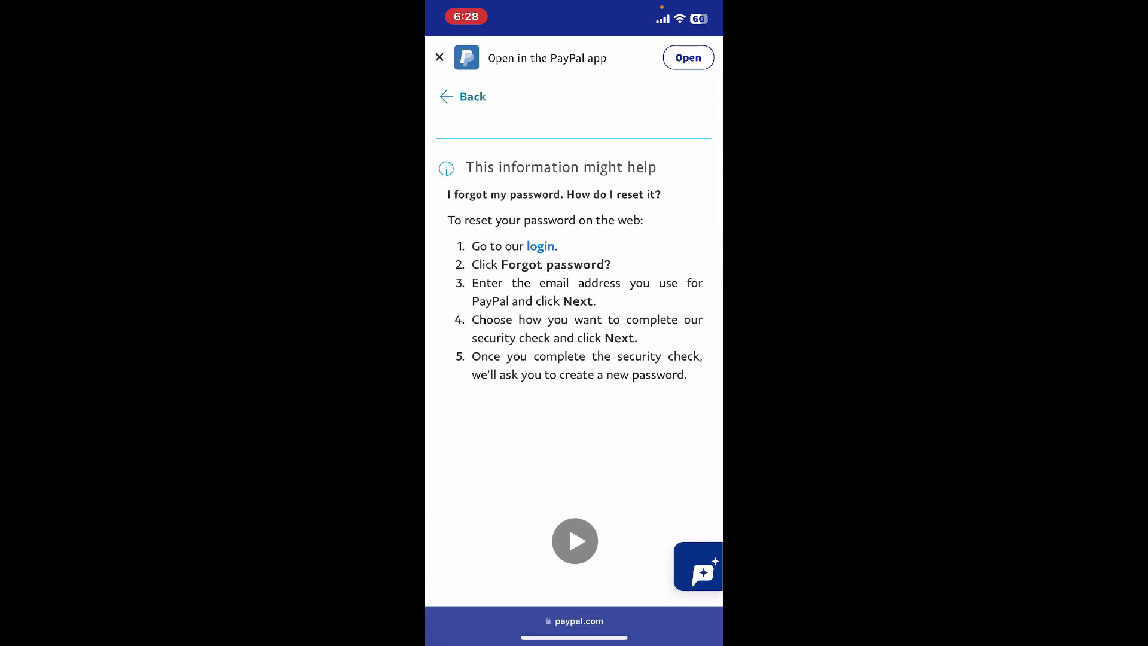
{"action": "scroll", "coordinate": [574, 359], "scroll_direction": "down", "scroll_amount": 4}
{"action": "scroll", "coordinate": [573, 359], "scroll_direction": "down", "scroll_amount": 3}
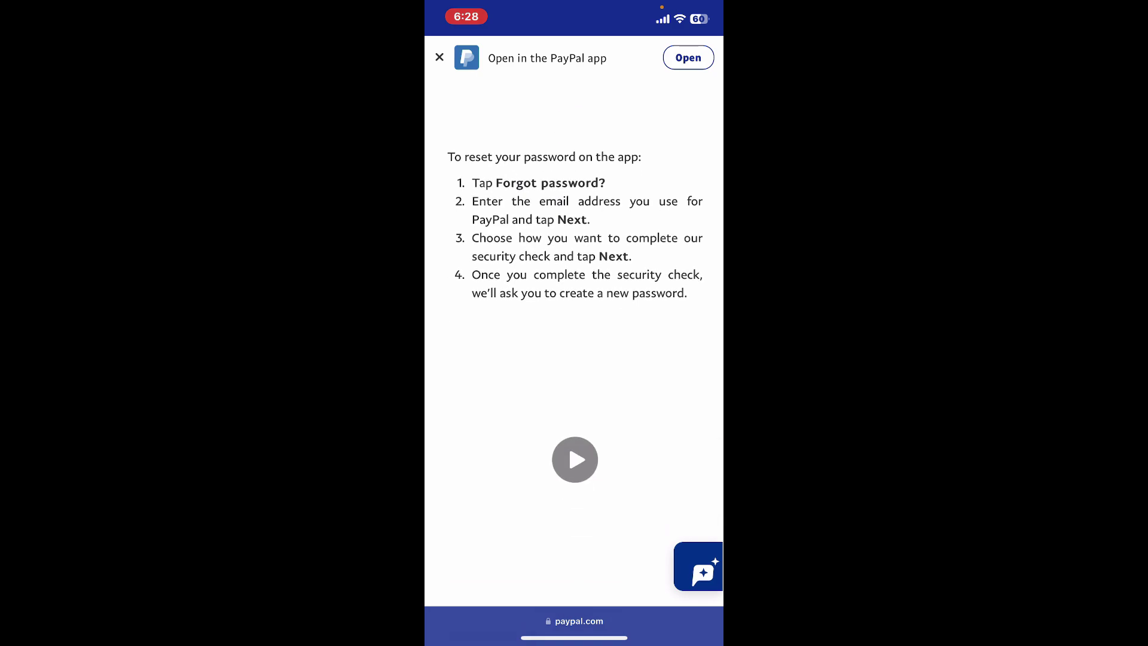
{"action": "scroll", "coordinate": [574, 360], "scroll_direction": "down", "scroll_amount": 3}
{"action": "scroll", "coordinate": [574, 359], "scroll_direction": "down", "scroll_amount": 2}
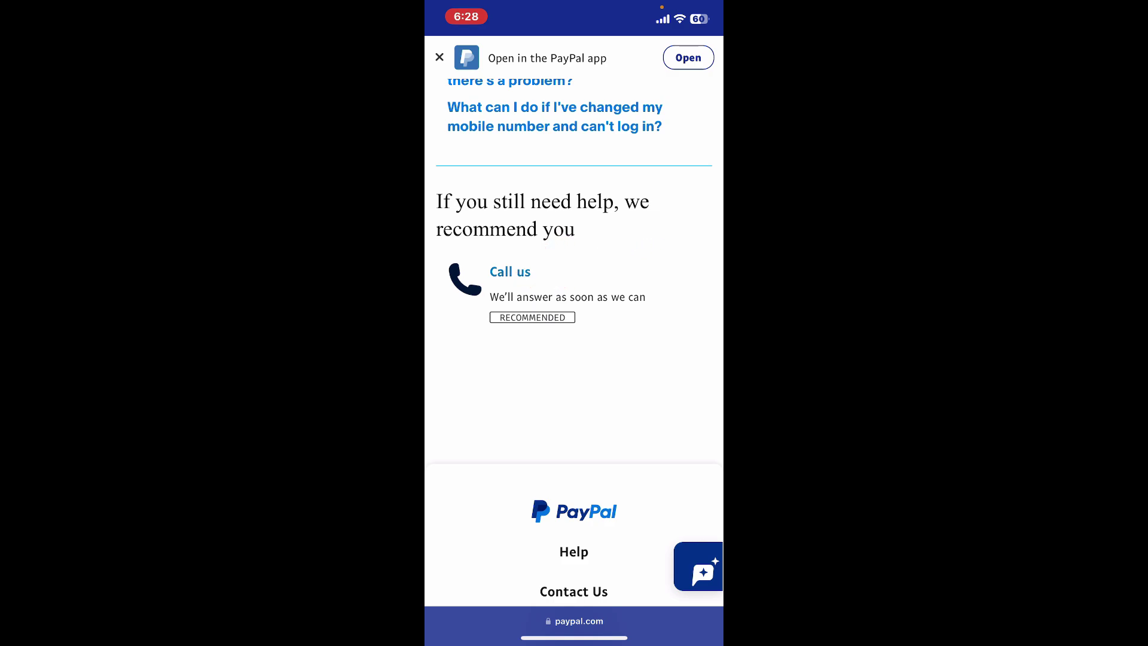
Swipe up from the bottom edge to leave Safari for the Home Screen.
{"action": "left_click_drag", "start_coordinate": [574, 637], "coordinate": [574, 403]}
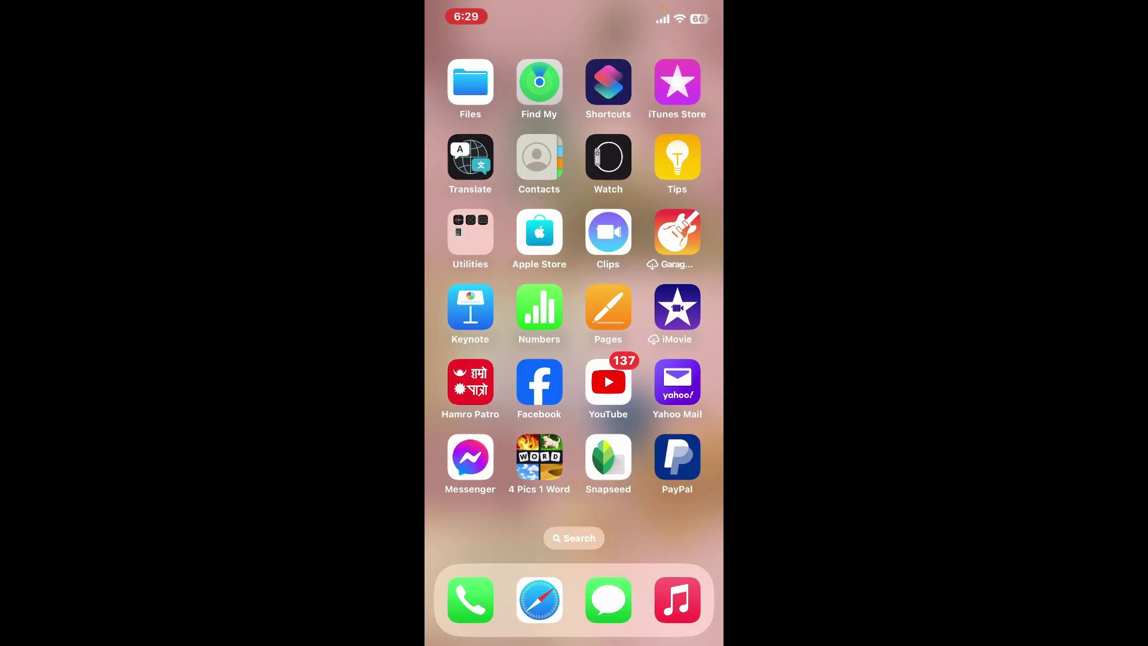